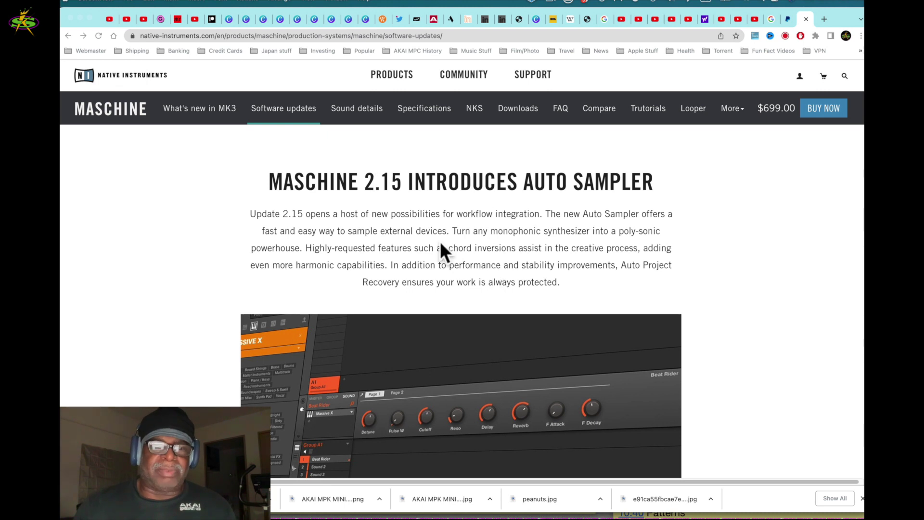
Step: Minimize the browser window showing the Maschine software updates page and bring the Maschine project window to the front
left_click(297, 118)
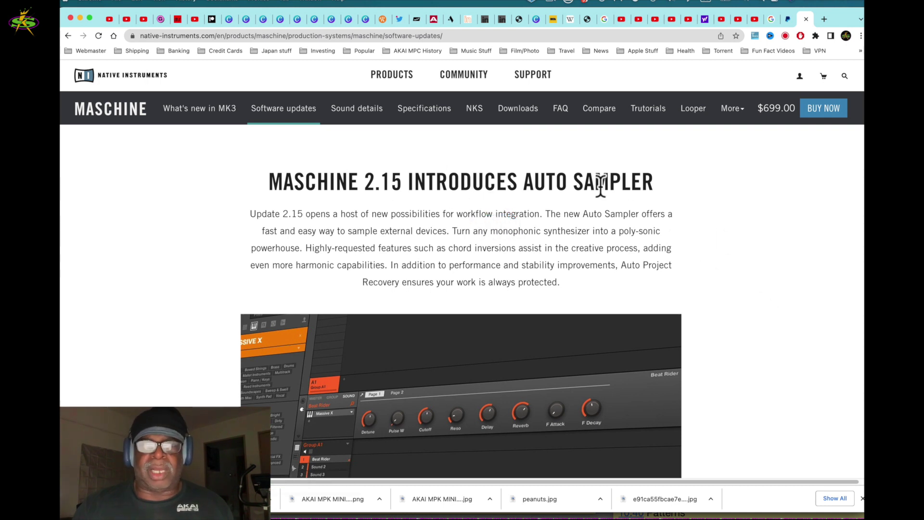
left_click(80, 18)
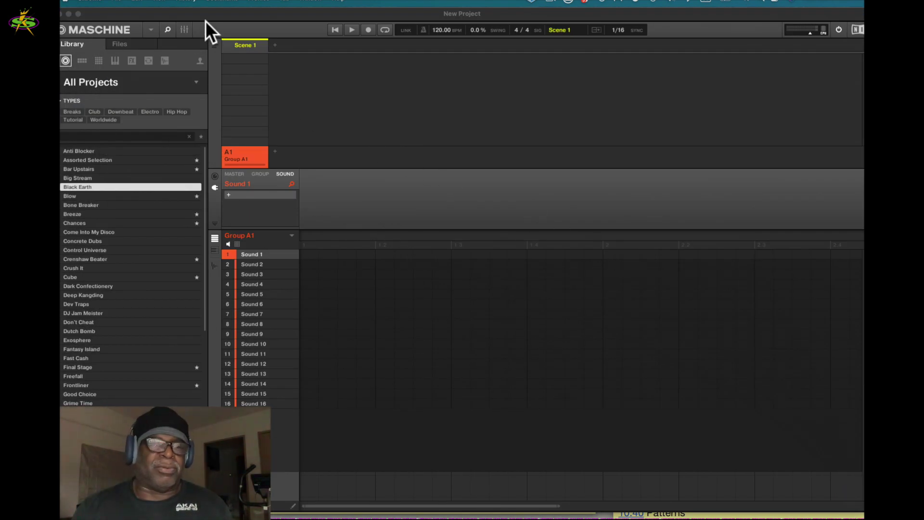
left_click(206, 19)
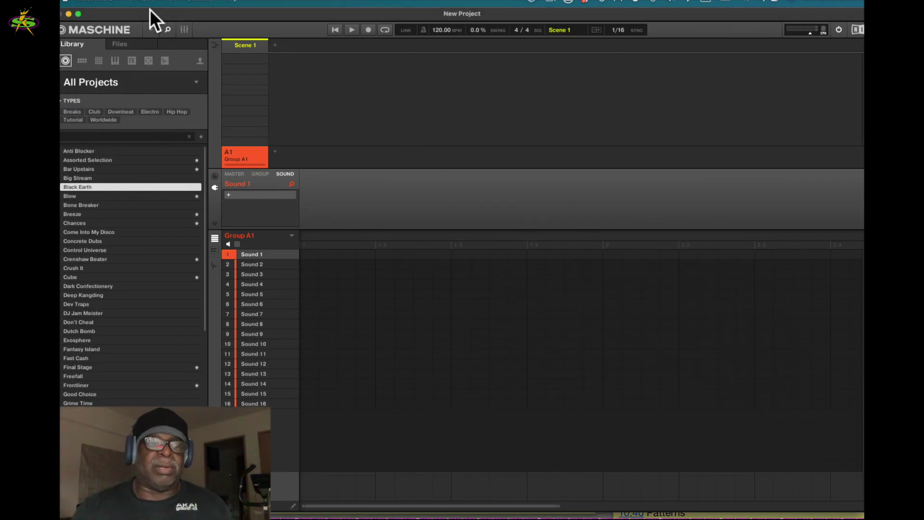
left_click(92, 2)
mouse_move(147, 1)
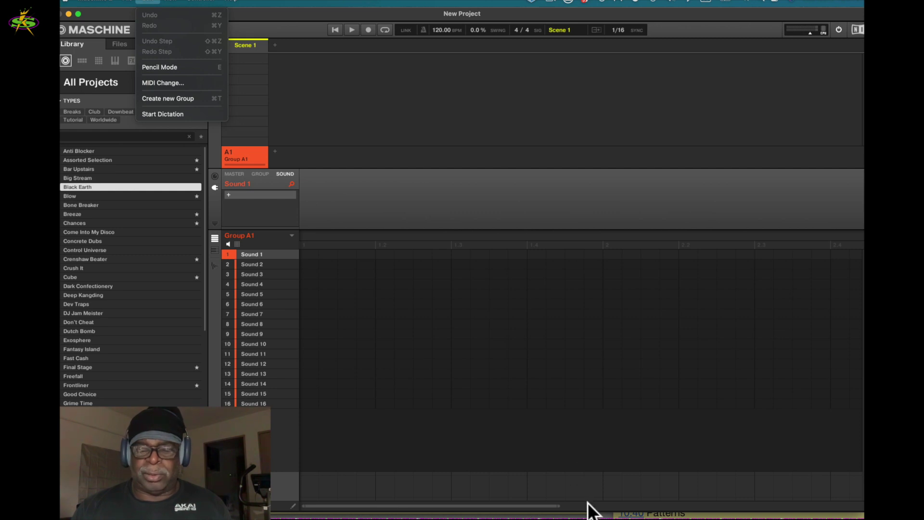
key("Escape")
Step: Switch to Native Access and start the available update for Massive
mouse_move(569, 518)
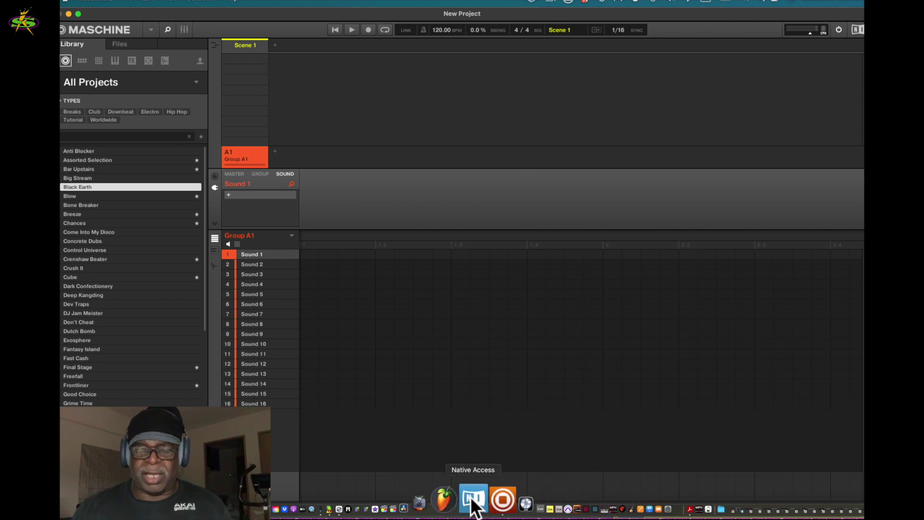
left_click(471, 501)
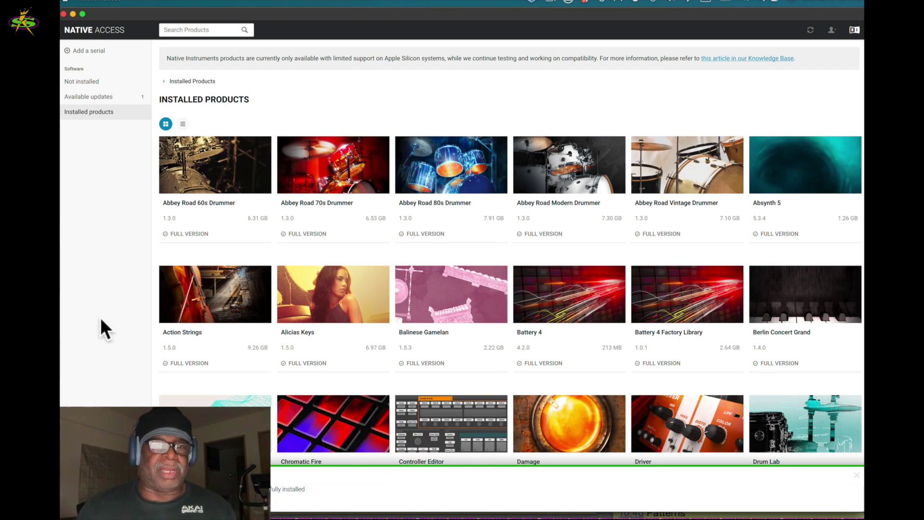
left_click(90, 83)
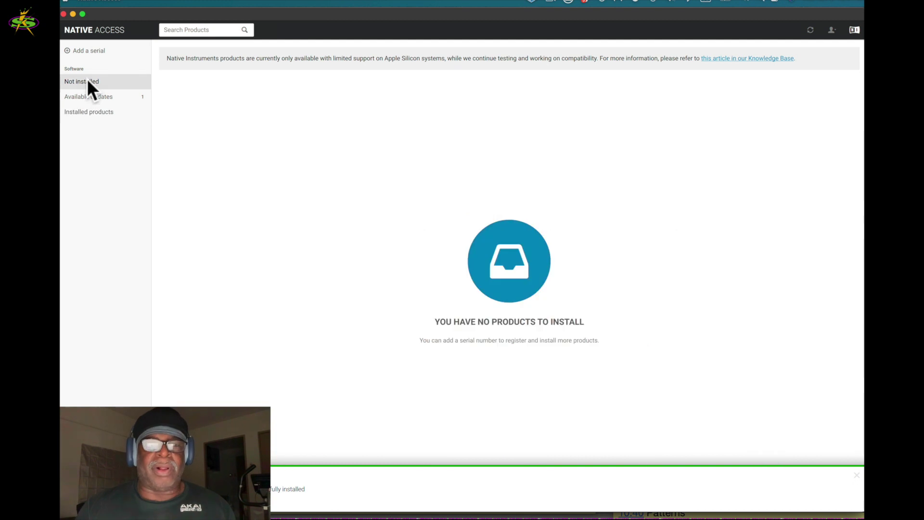
left_click(92, 98)
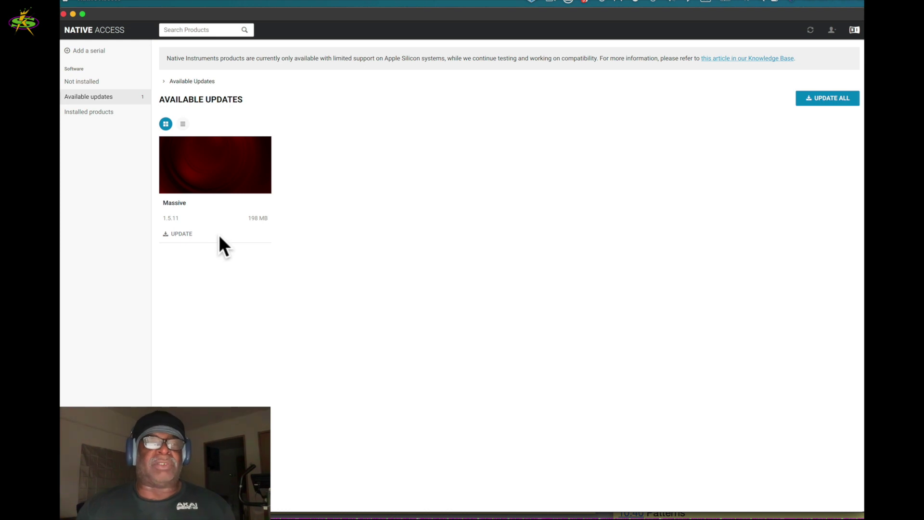
left_click(184, 235)
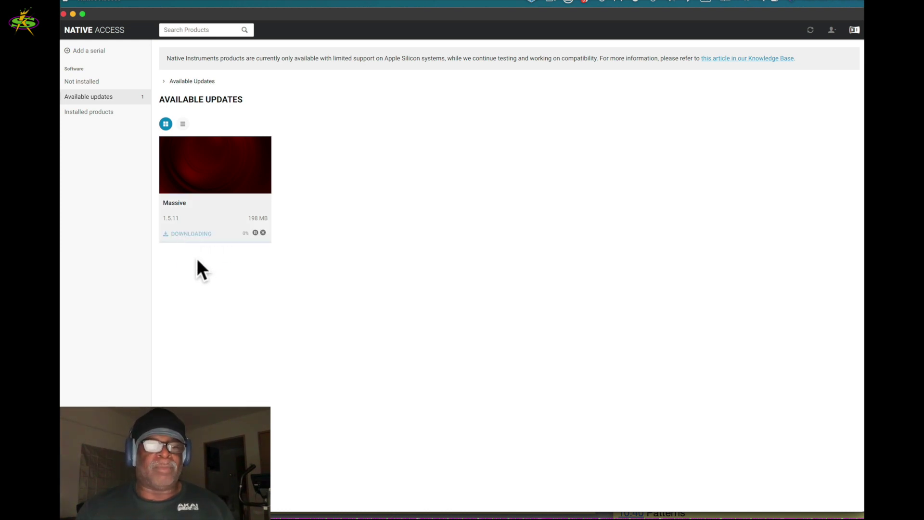
Step: Find Maschine 2 among the installed products and review its version, installation path and change log
left_click(98, 112)
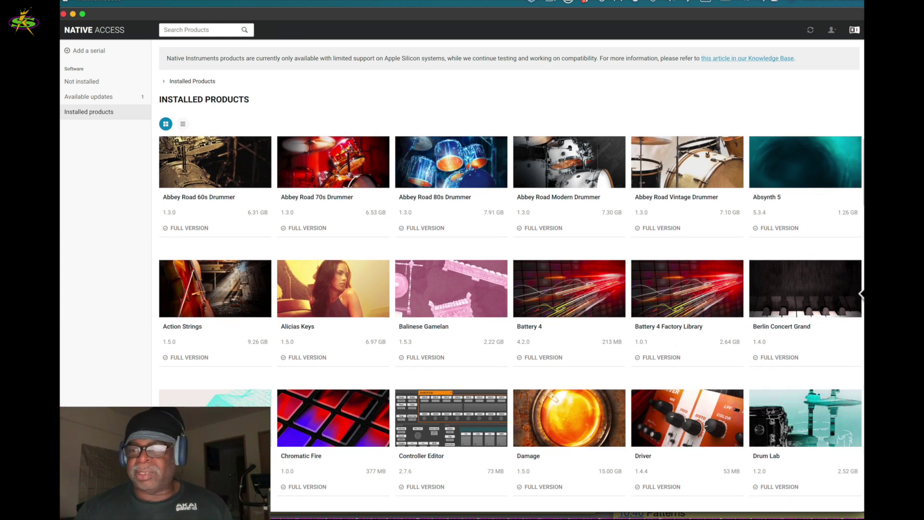
scroll(510, 323, "down", 10)
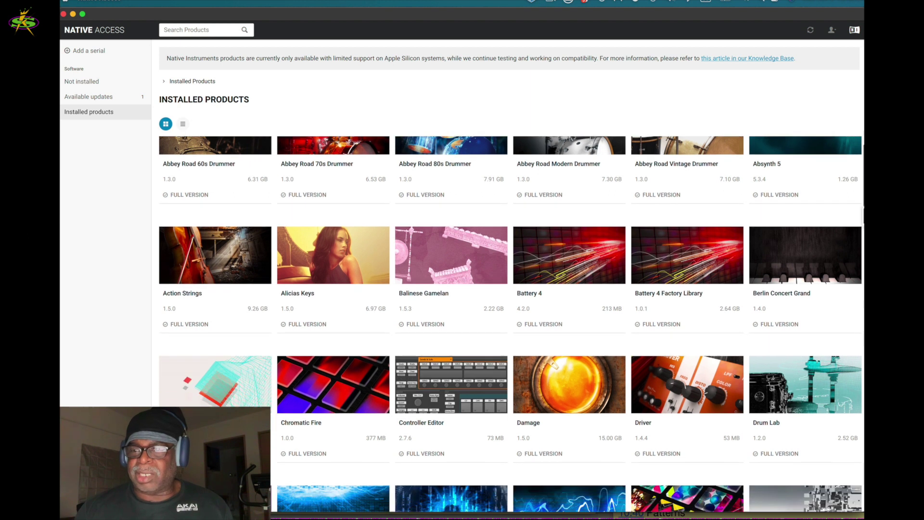
scroll(512, 324, "up", 1)
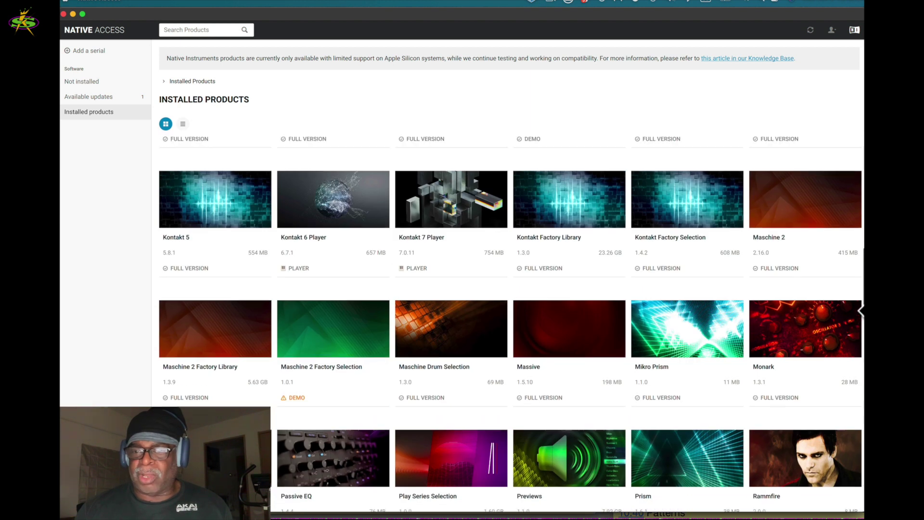
mouse_move(796, 198)
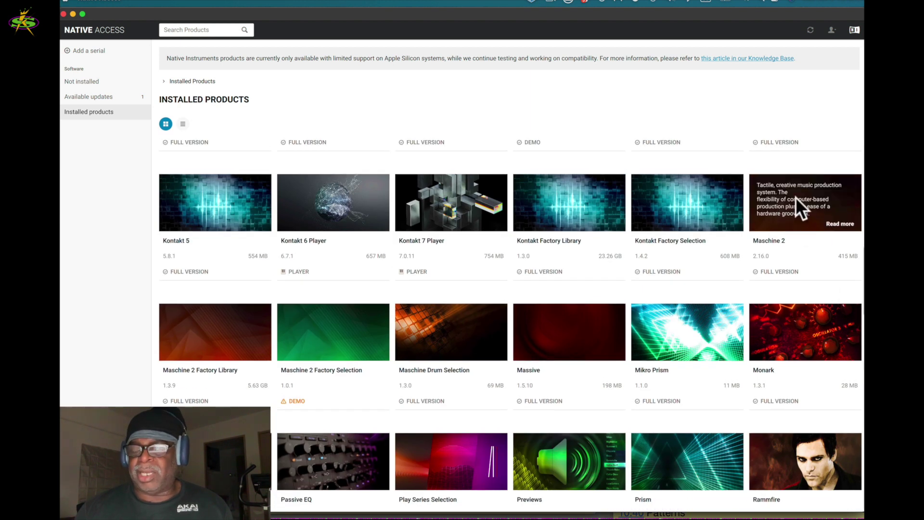
left_click(796, 197)
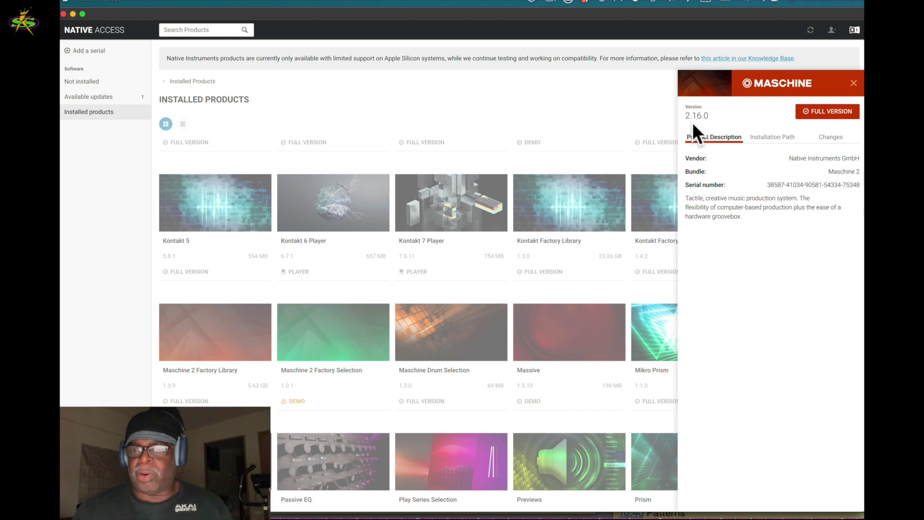
left_click(776, 139)
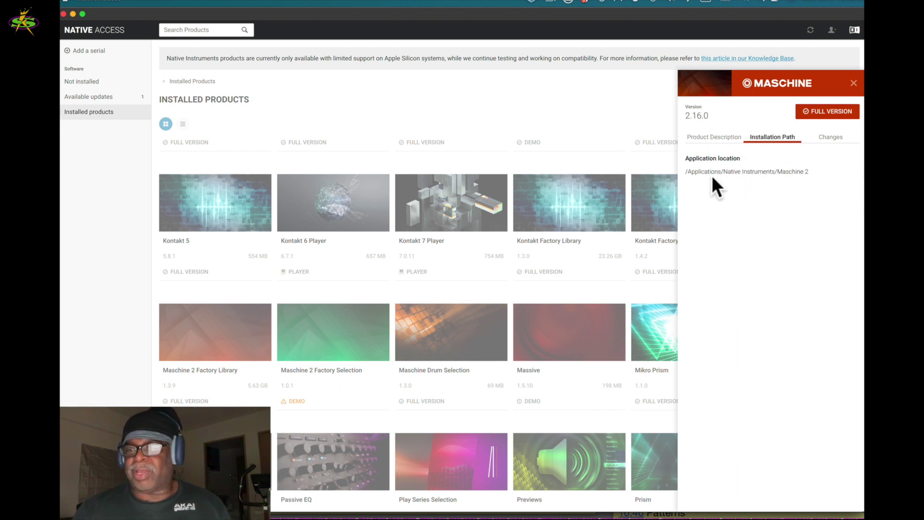
left_click(836, 141)
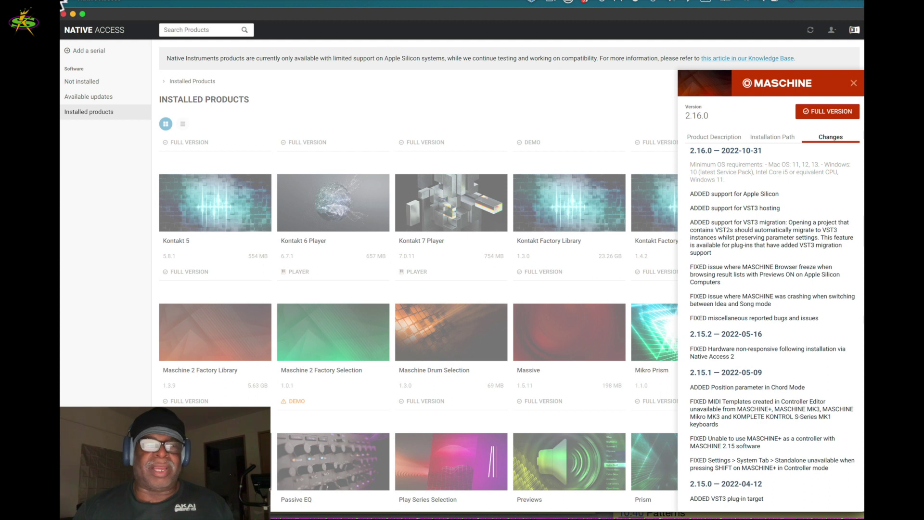
left_click(98, 97)
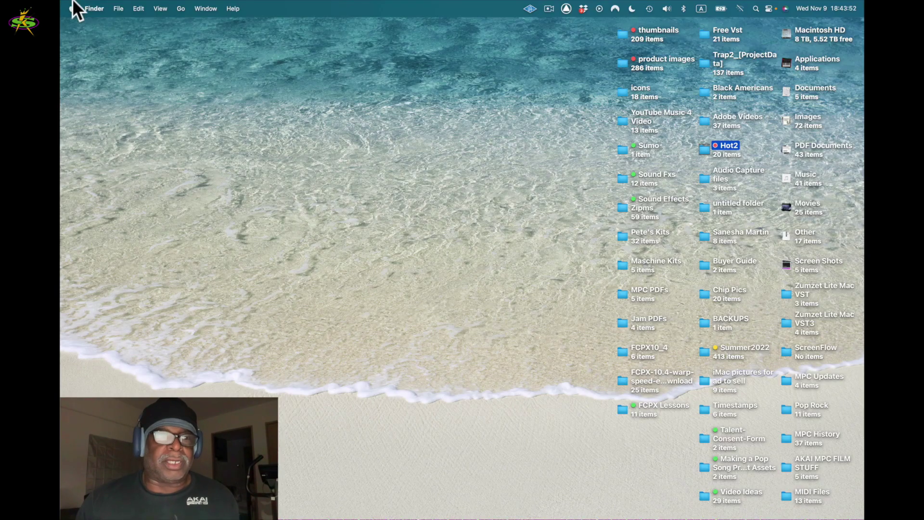
Step: Open the Mac's detailed system report from its About information
left_click(72, 7)
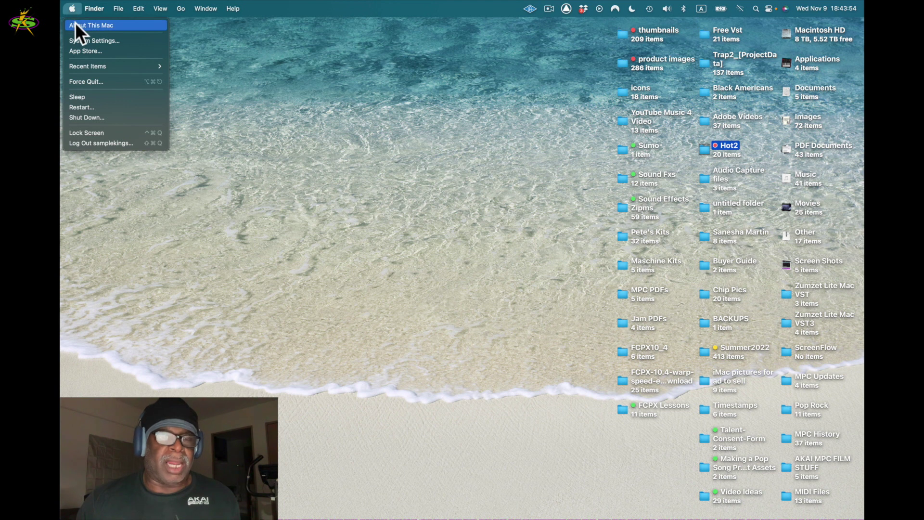
left_click(76, 24)
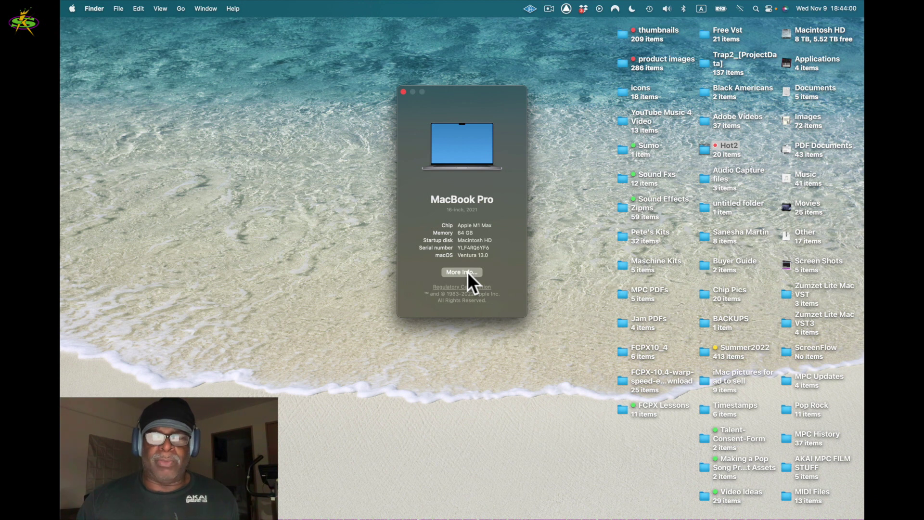
left_click(462, 272)
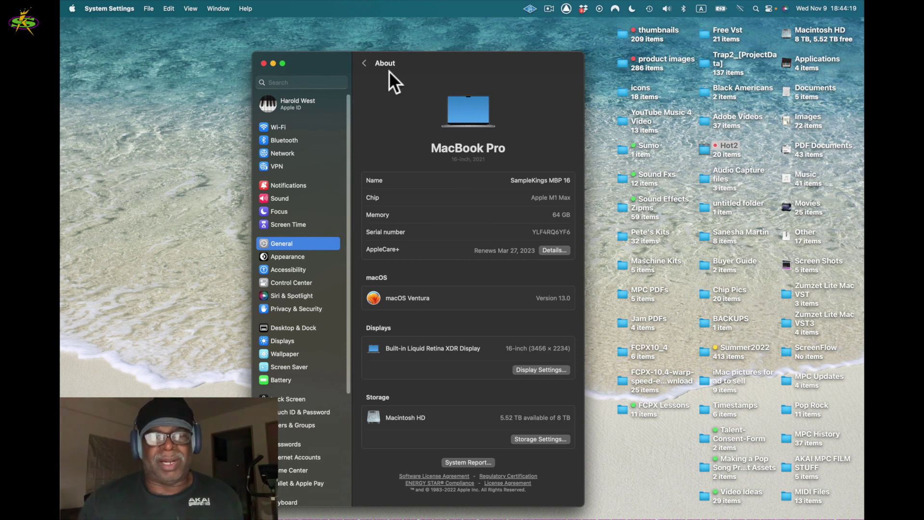
left_click_drag(345, 60, 346, 45)
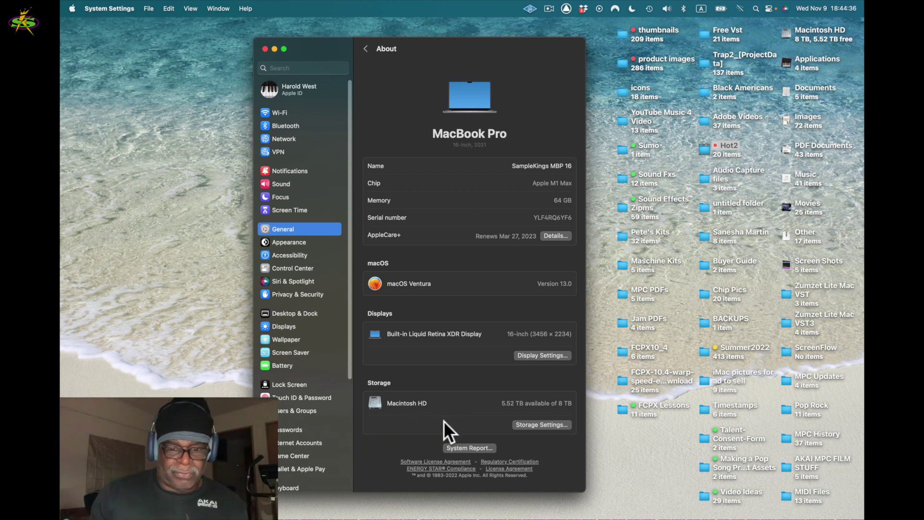
left_click(470, 448)
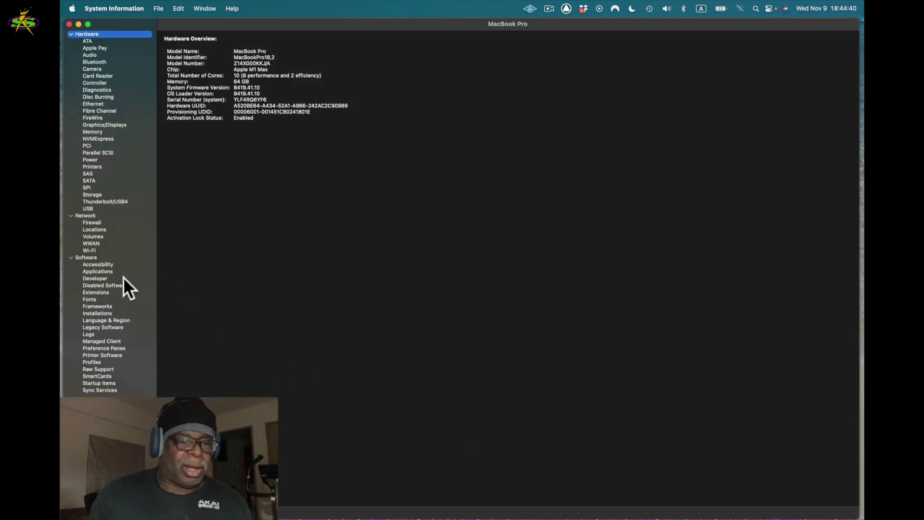
Step: List the installed applications in an enlarged list area and select Maschine 2 to check its version and kind
left_click(98, 273)
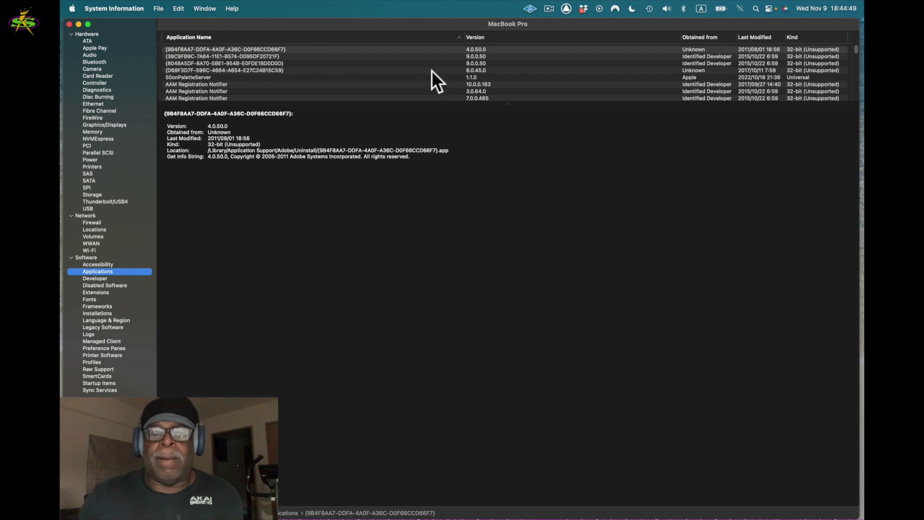
left_click_drag(501, 101, 533, 443)
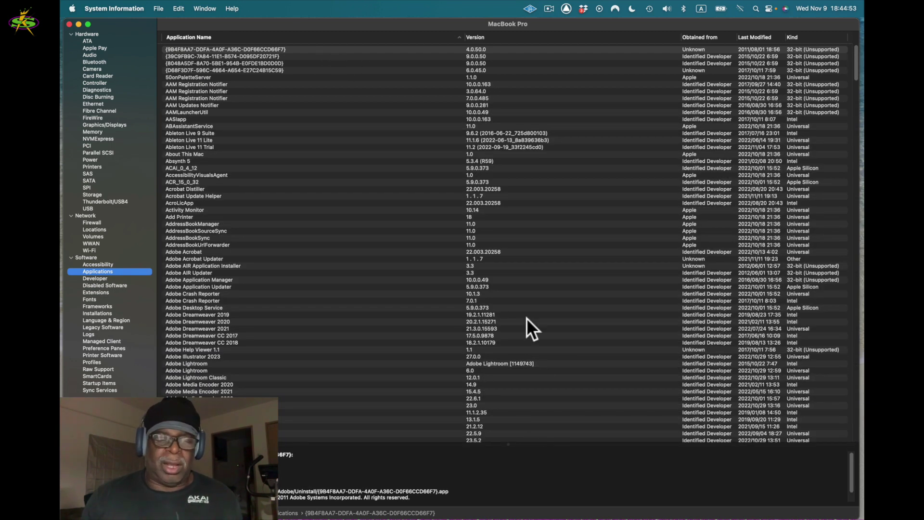
scroll(336, 279, "down", 20)
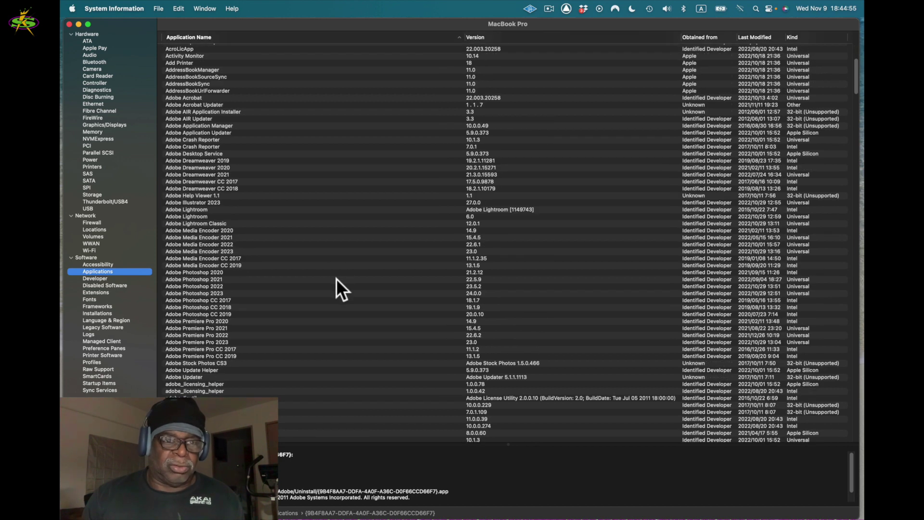
scroll(336, 289, "down", 20)
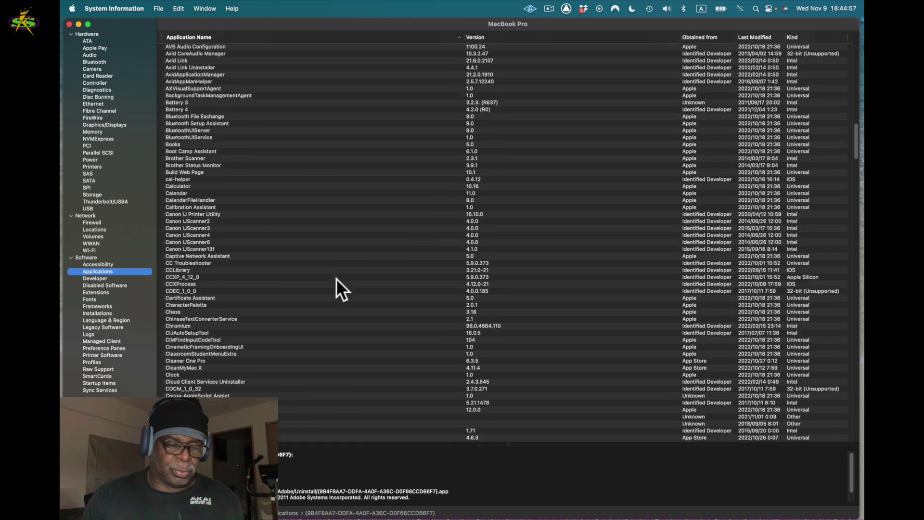
scroll(336, 289, "down", 20)
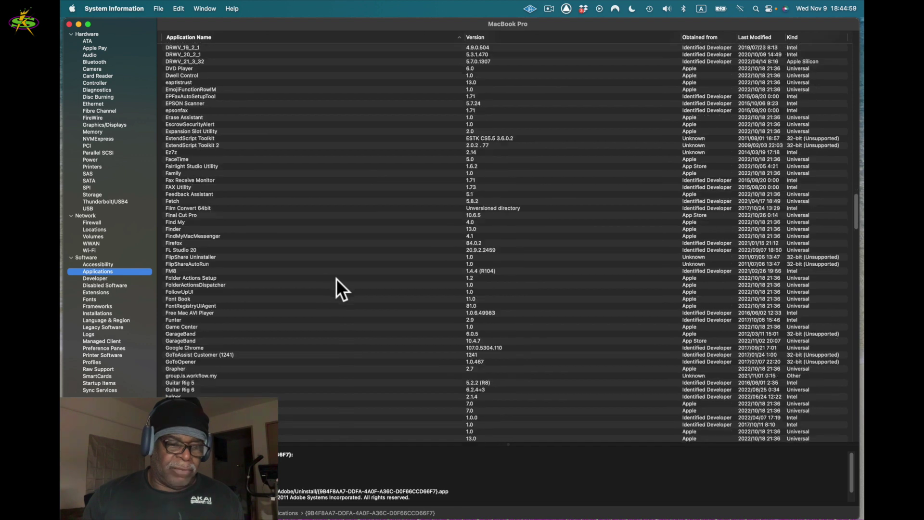
scroll(336, 279, "down", 15)
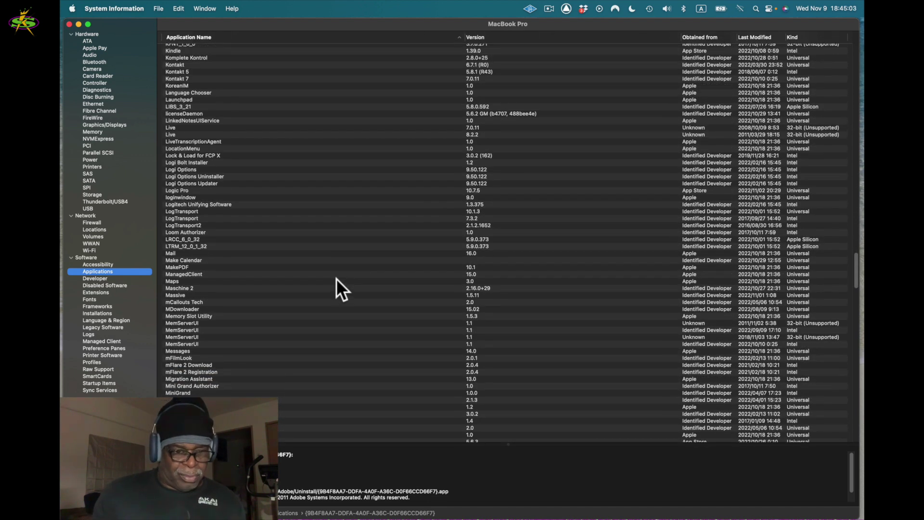
scroll(336, 289, "down", 3)
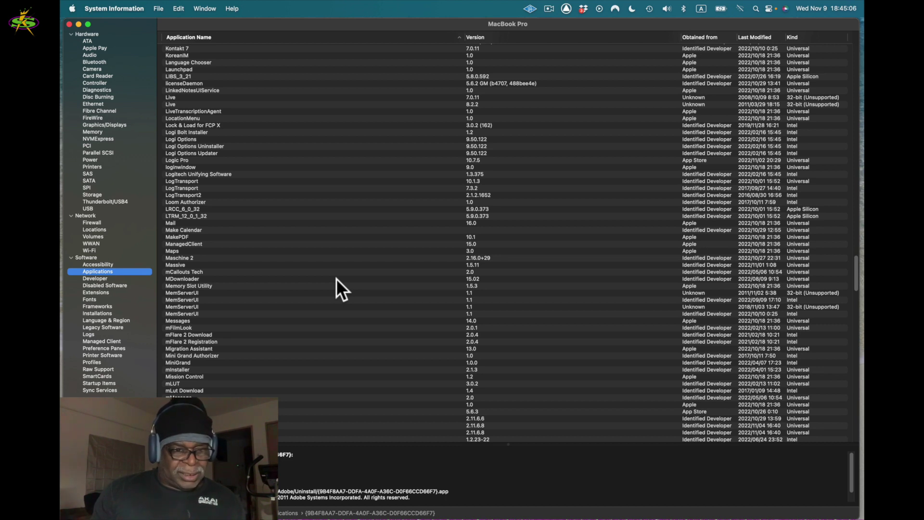
left_click(186, 259)
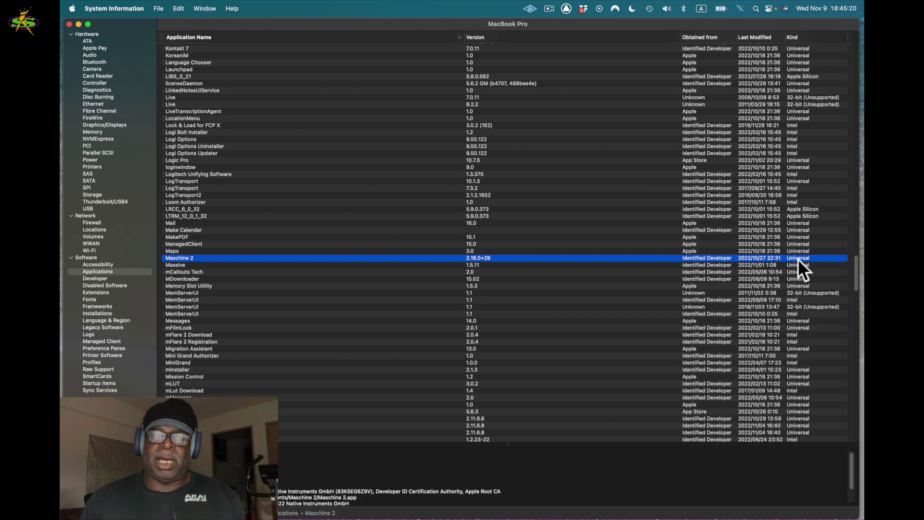
Step: Sort the installed applications by kind and look through the Intel, iOS, Other and Universal entries
left_click(814, 34)
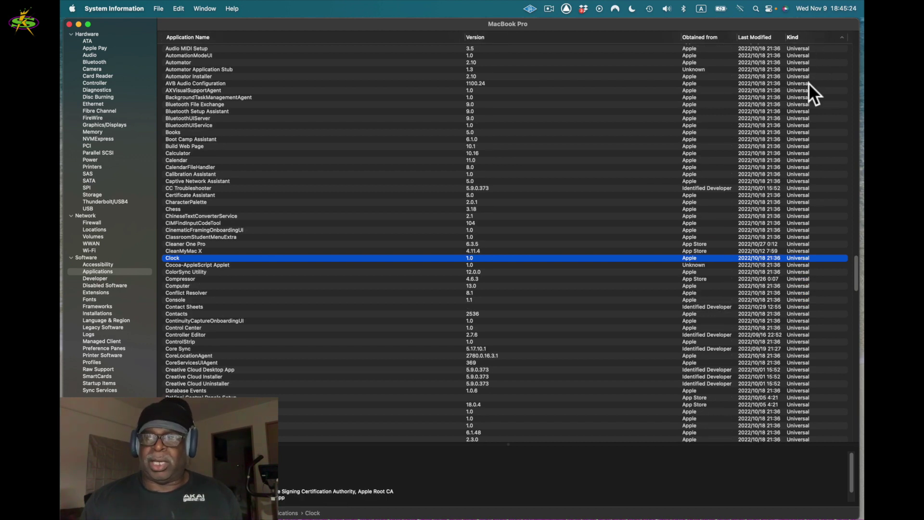
scroll(809, 82, "up", 9)
scroll(809, 83, "up", 15)
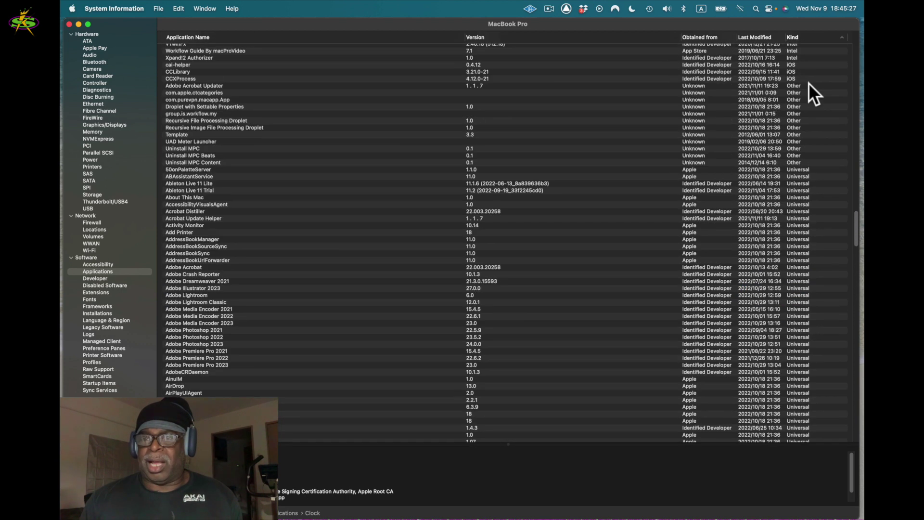
scroll(809, 83, "up", 13)
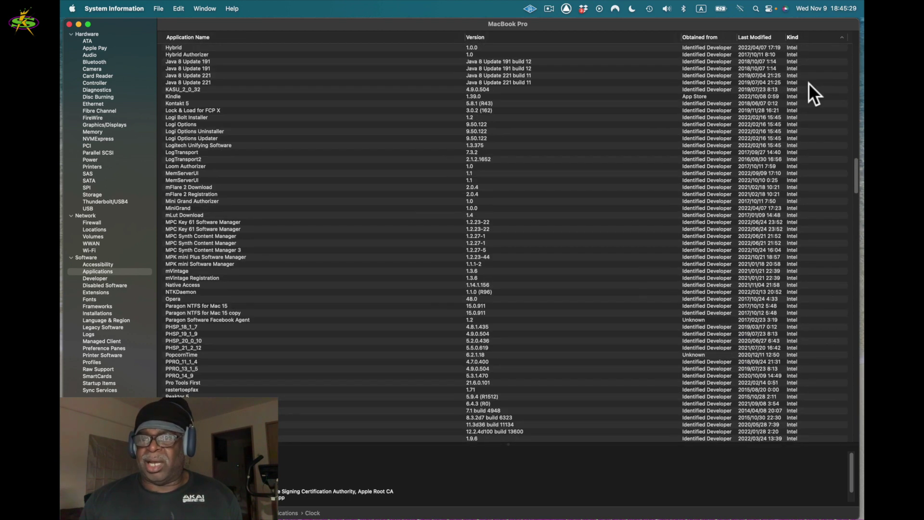
scroll(809, 83, "down", 20)
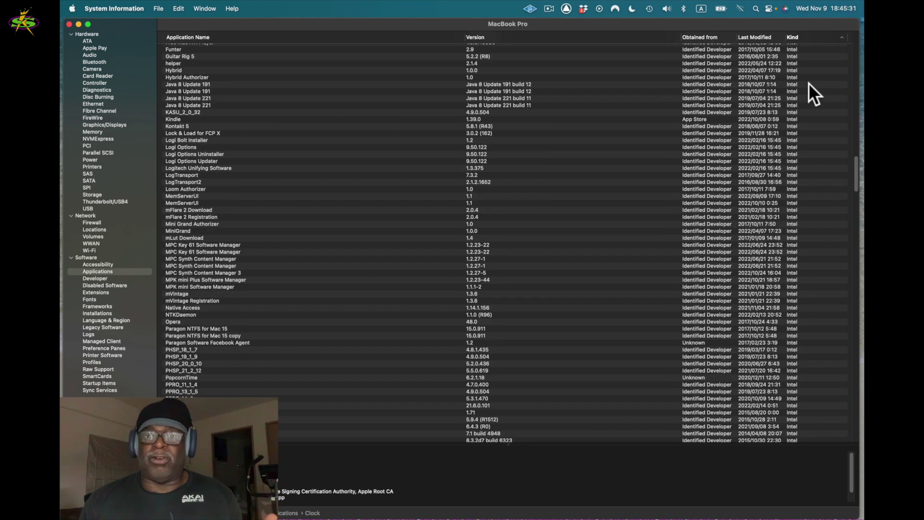
scroll(809, 83, "down", 20)
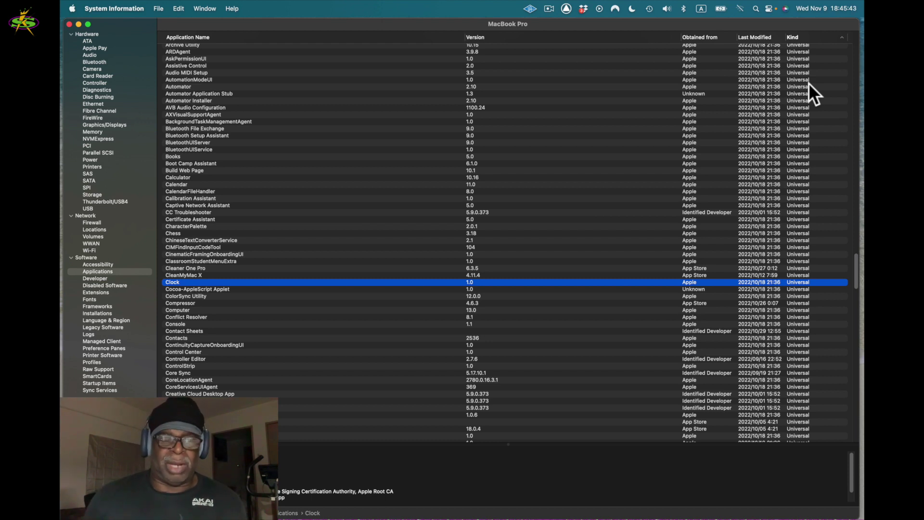
Step: Find Maschine 2 and Massive among the Universal applications and select both entries
scroll(795, 216, "down", 15)
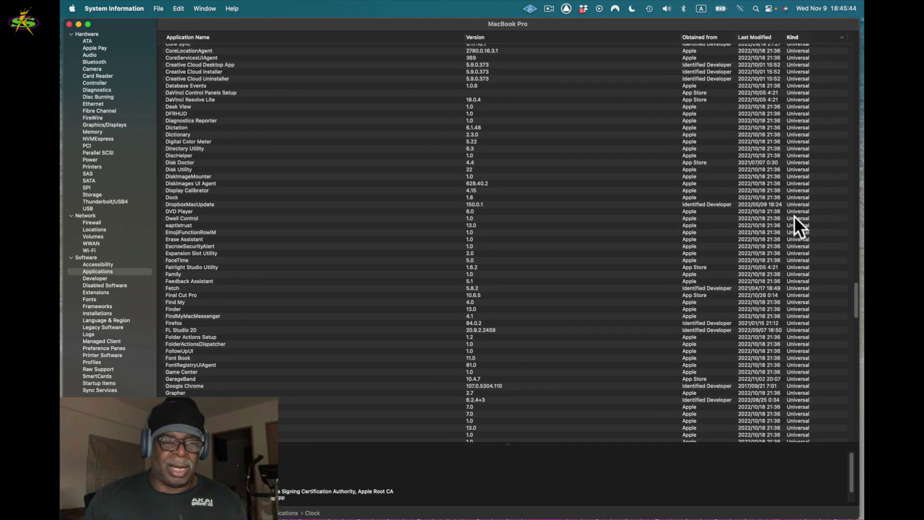
scroll(795, 216, "down", 15)
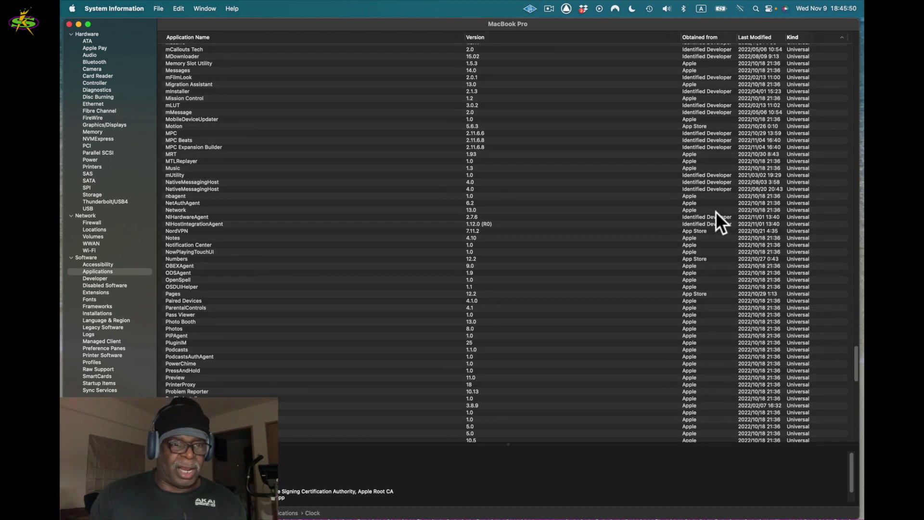
scroll(282, 136, "up", 2)
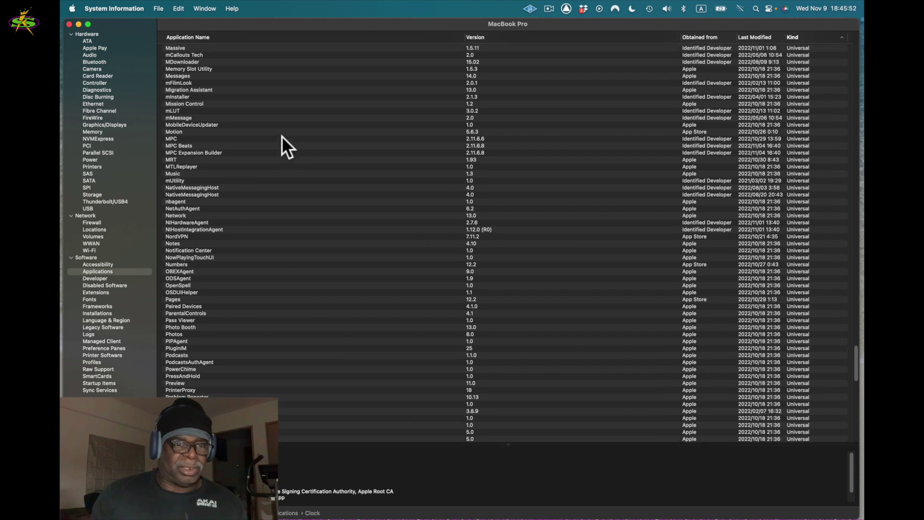
left_click_drag(210, 62, 210, 66)
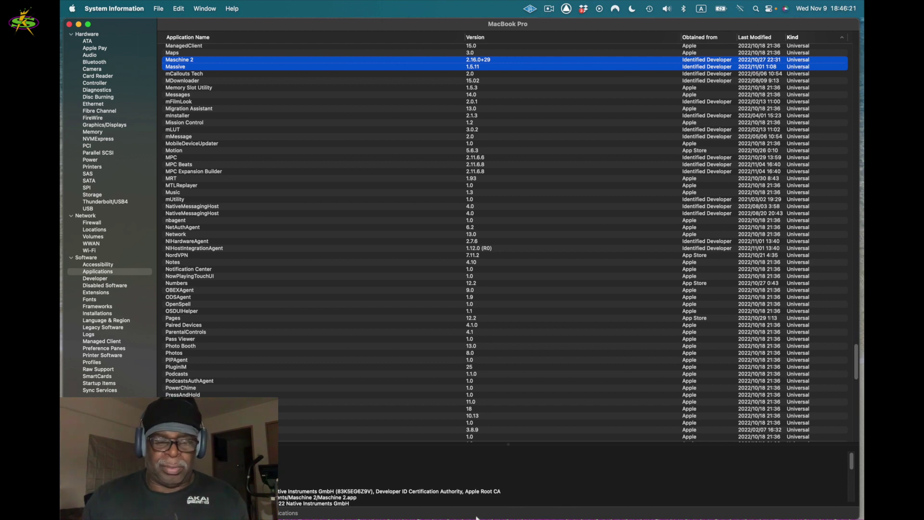
Step: Switch to ArchiChect, inspect the architecture report of the recently opened Massive.app, and close the report
mouse_move(453, 514)
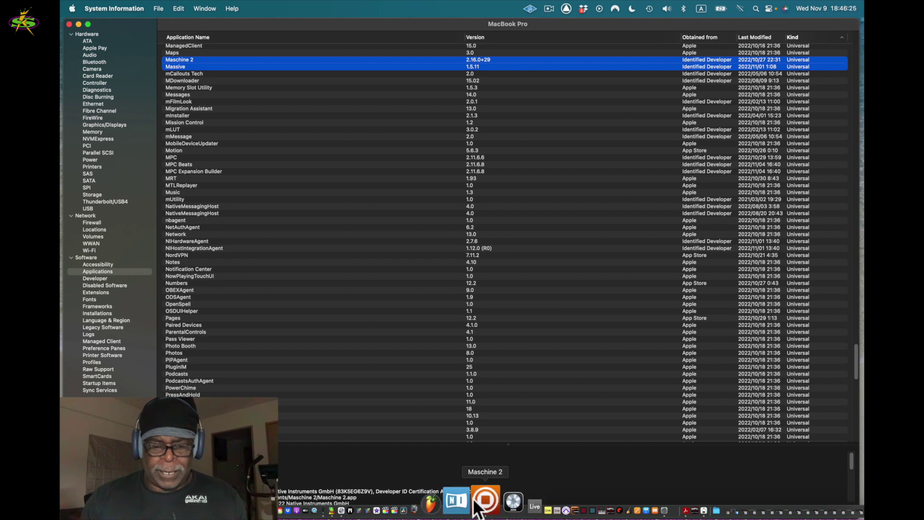
left_click(376, 506)
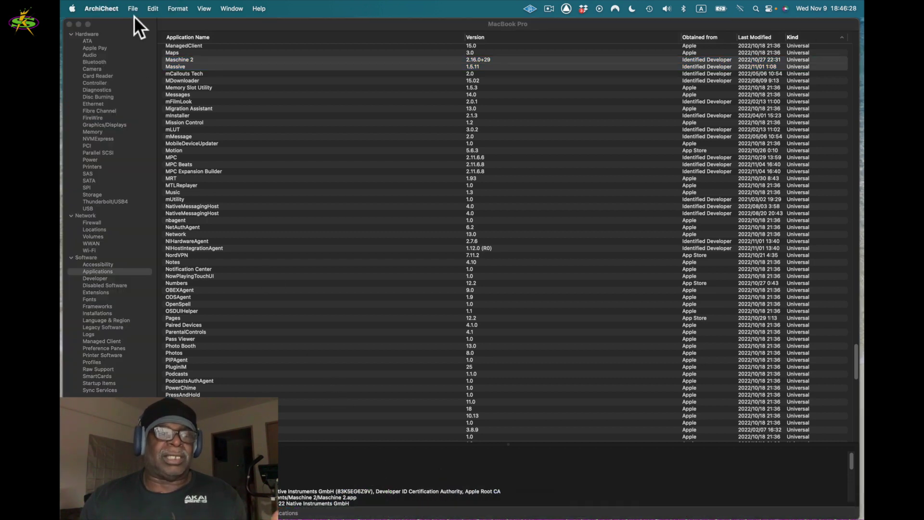
left_click(132, 6)
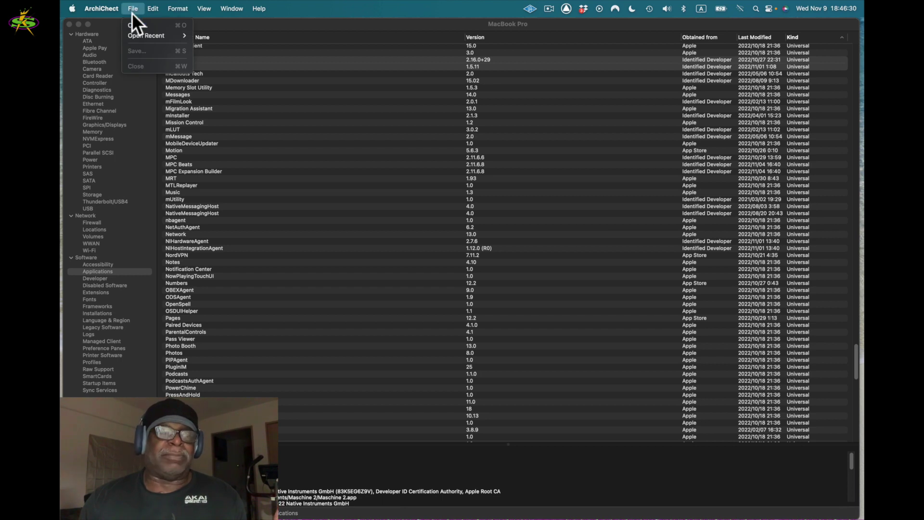
mouse_move(135, 34)
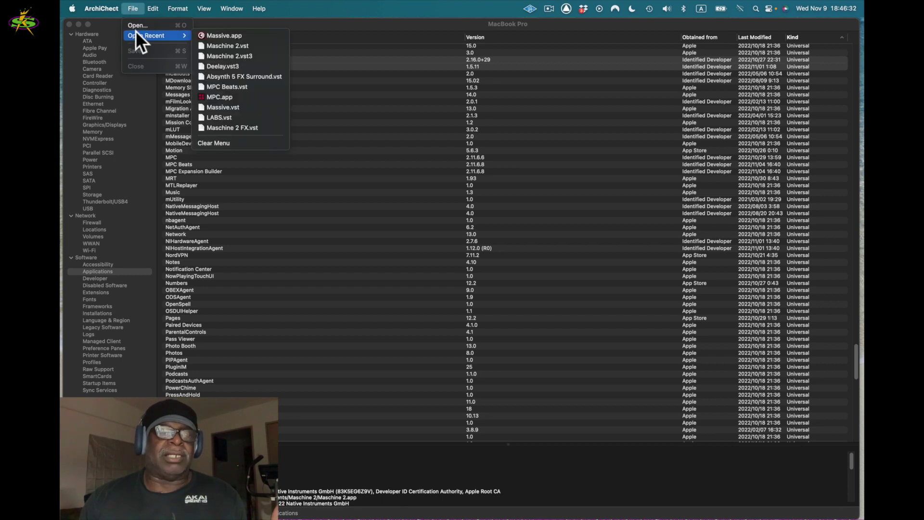
left_click(213, 35)
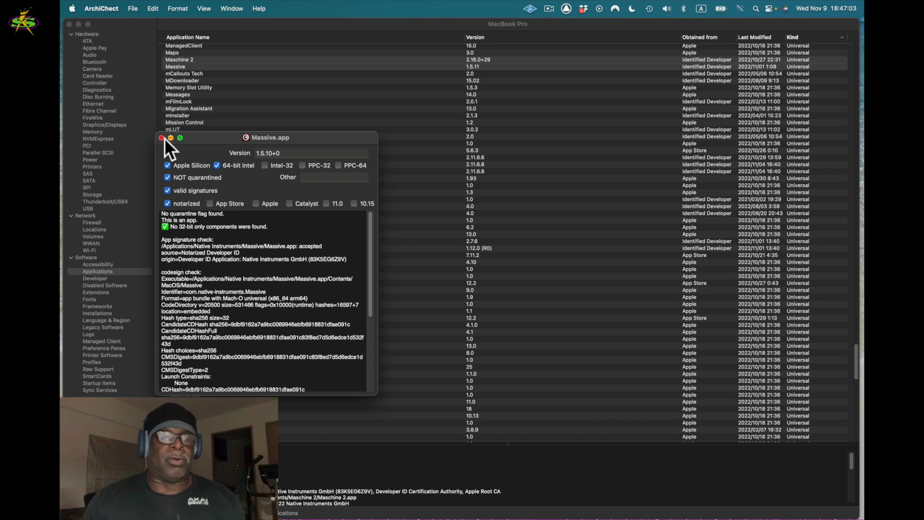
left_click(161, 139)
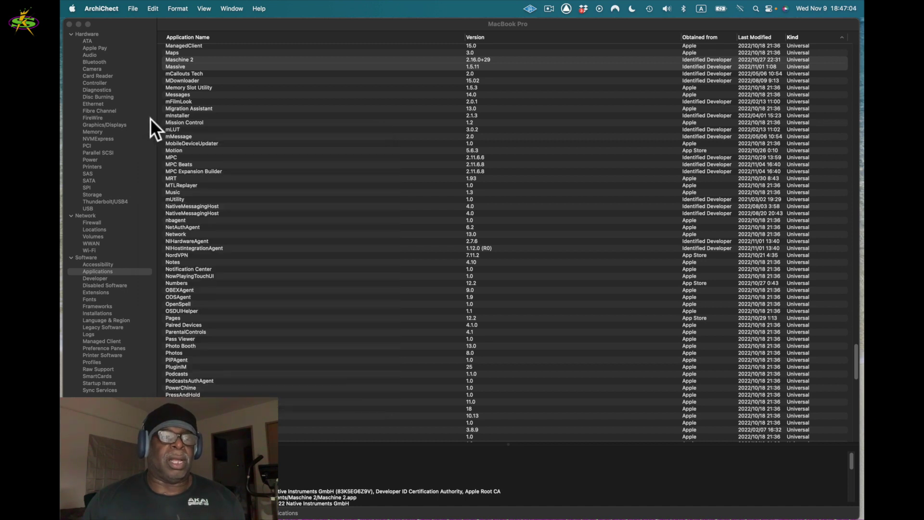
Step: Open Maschine 2.app from Applications > Native Instruments > Maschine 2, inspect its architecture and signature report, and close the report
left_click(133, 7)
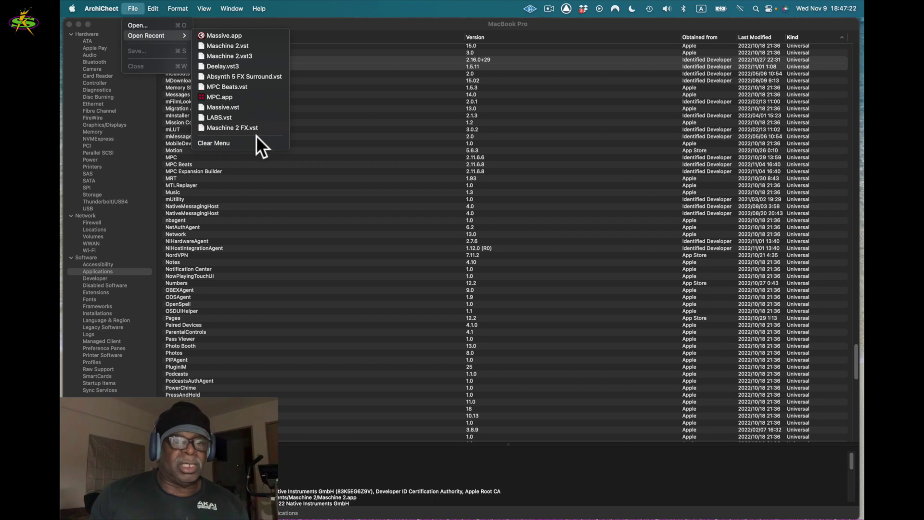
left_click(143, 25)
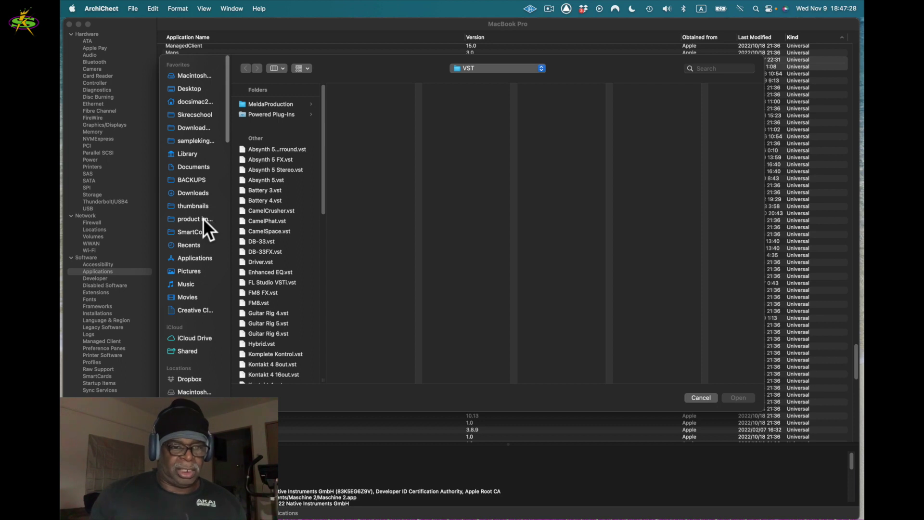
left_click(202, 257)
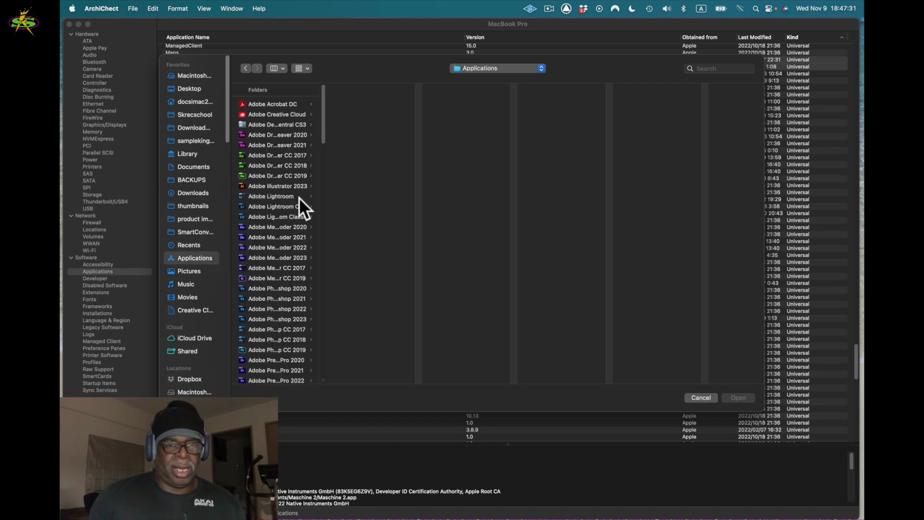
scroll(289, 231, "down", 10)
scroll(285, 246, "up", 10)
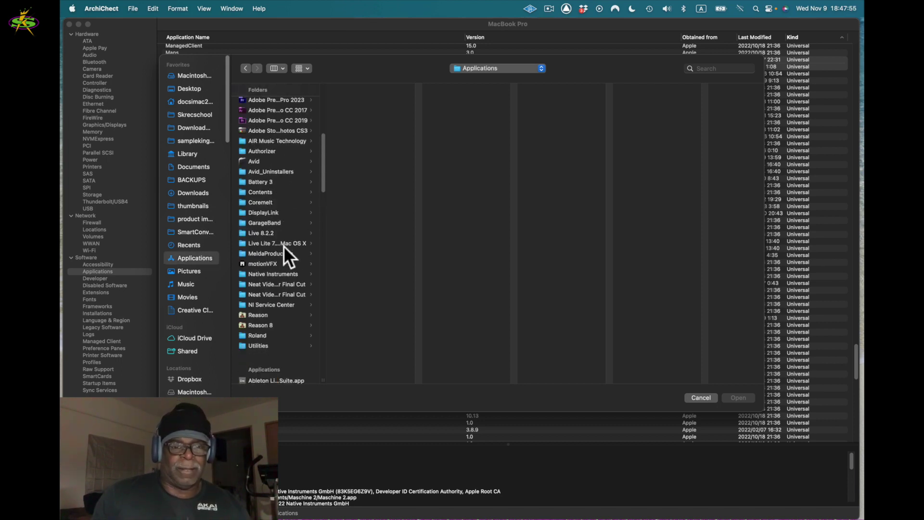
scroll(284, 247, "down", 3)
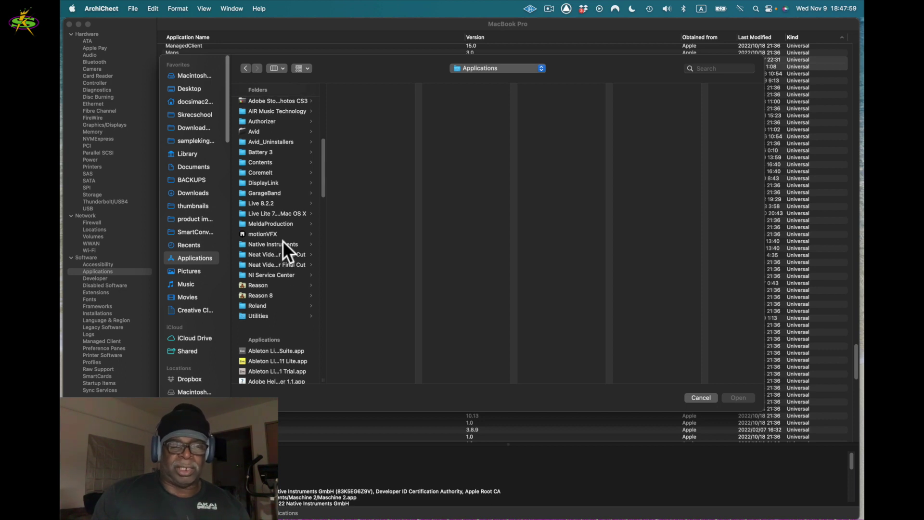
left_click(282, 243)
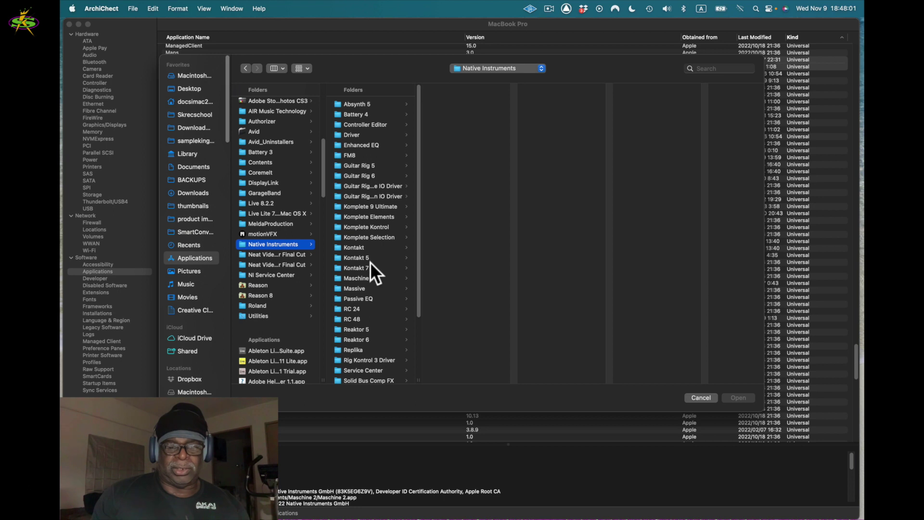
left_click(337, 278)
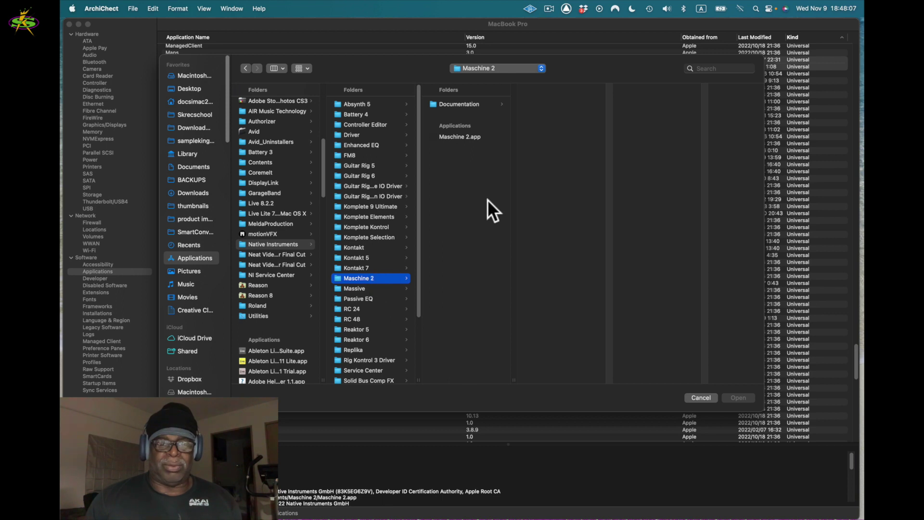
left_click(470, 135)
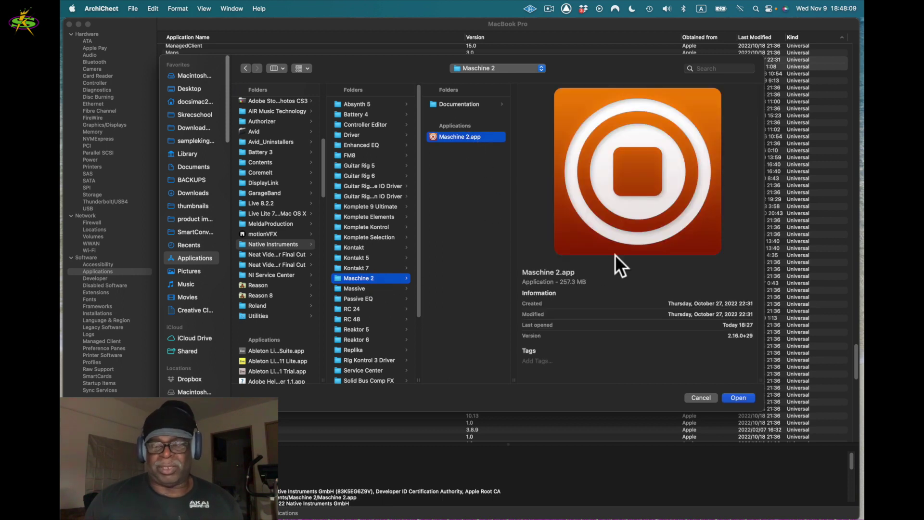
left_click(744, 397)
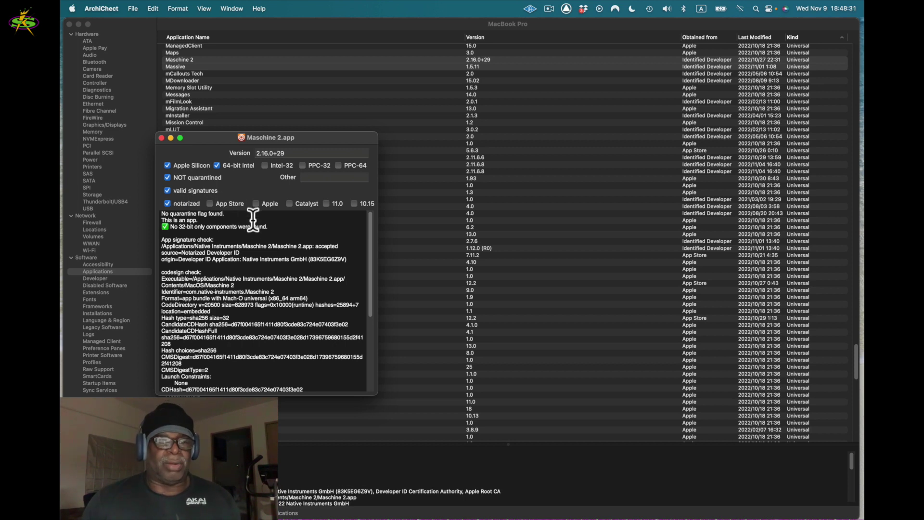
left_click(161, 138)
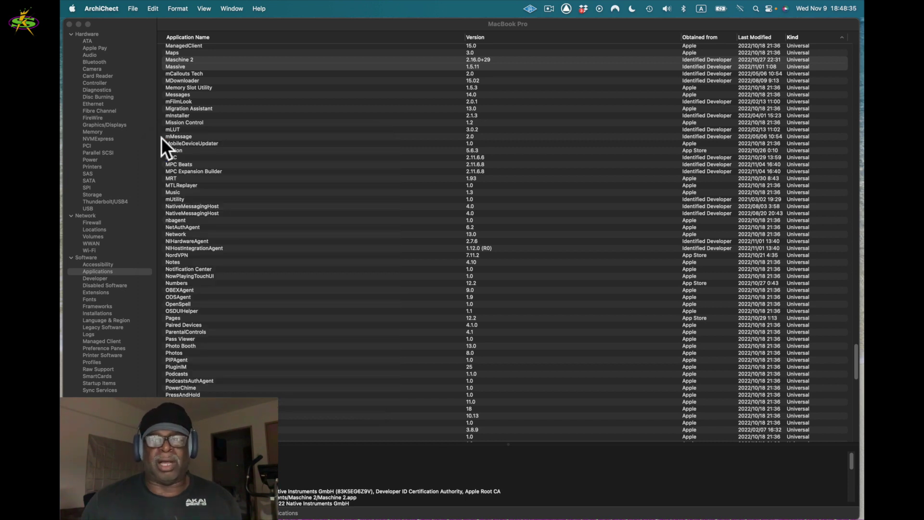
Step: Close the system report window and launch Activity Monitor
left_click(69, 24)
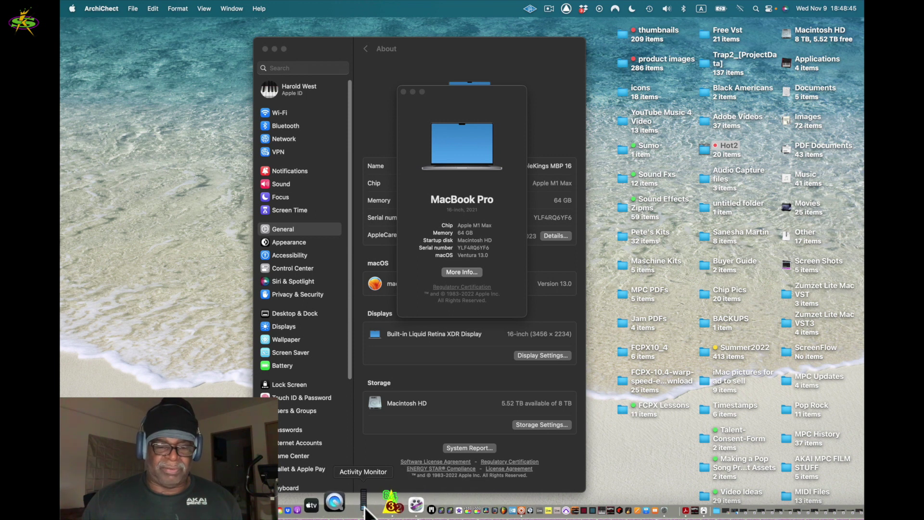
left_click(364, 503)
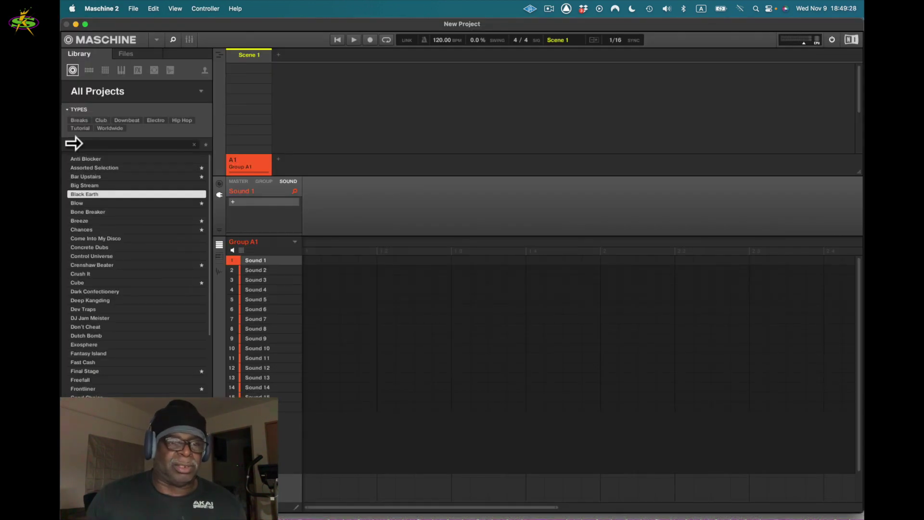
Step: Load the Black Earth project from the Maschine 2 library
double_click(81, 193)
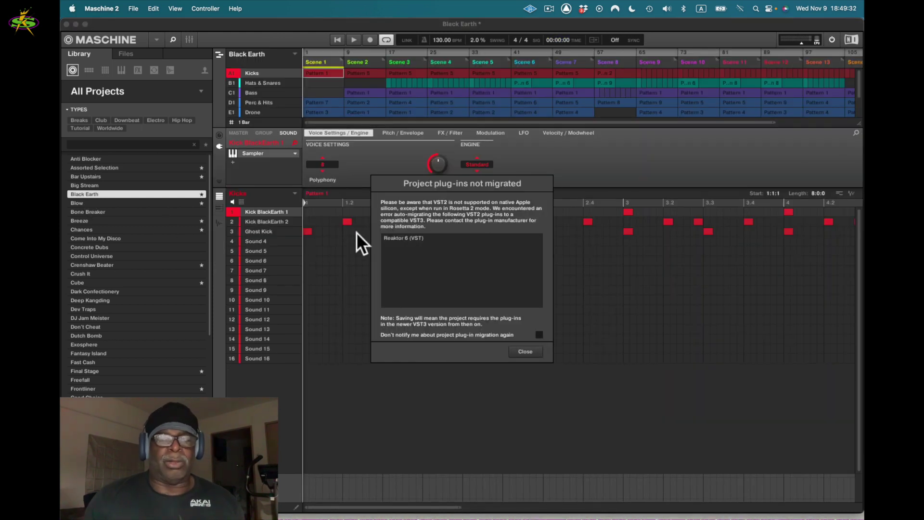